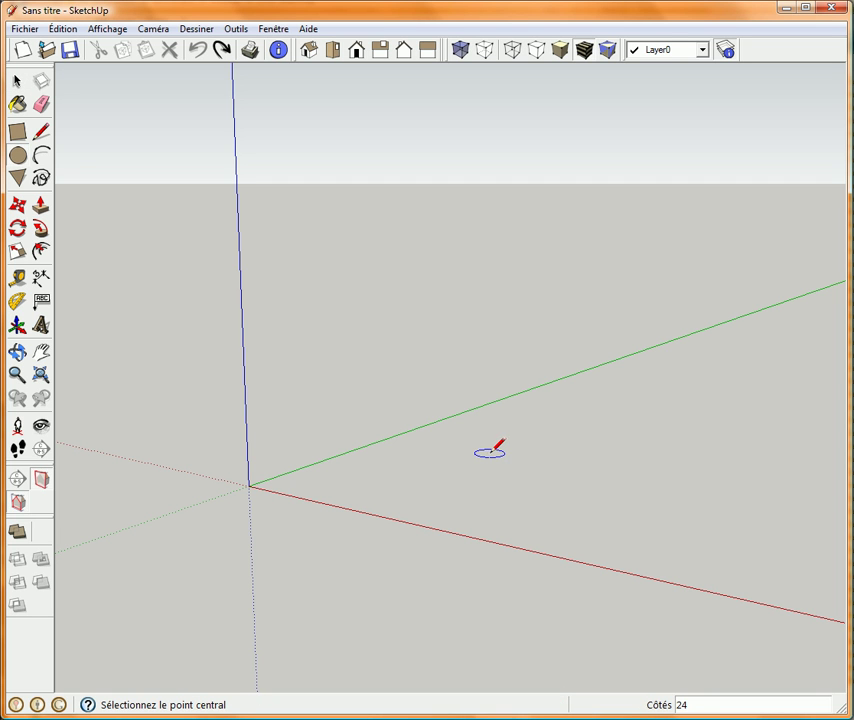
Draw a filled circle to the right of the origin and set its radius to 50 cm
{"action": "left_click", "coordinate": [489, 453]}
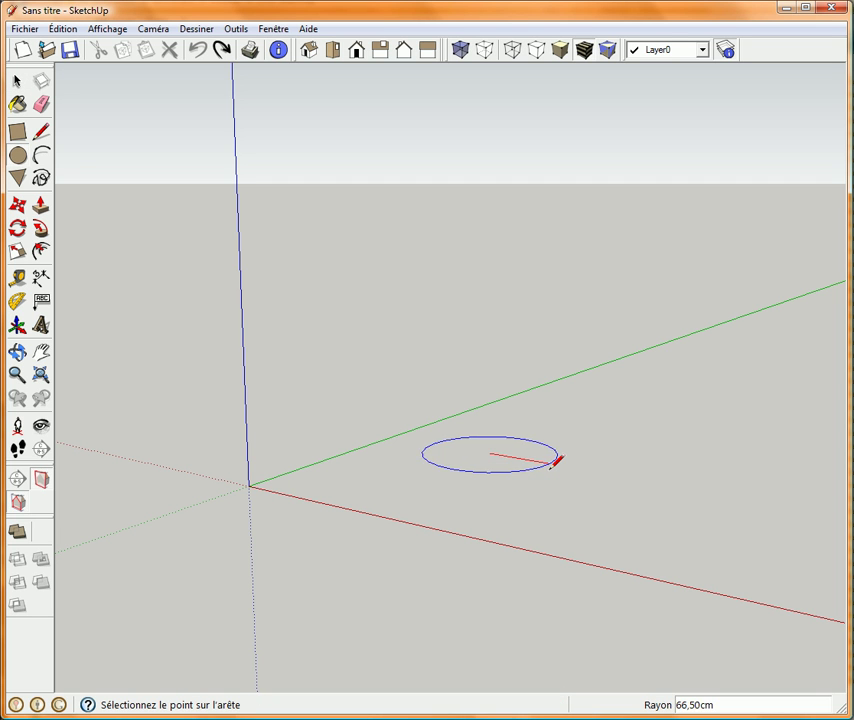
{"action": "left_click", "coordinate": [553, 464]}
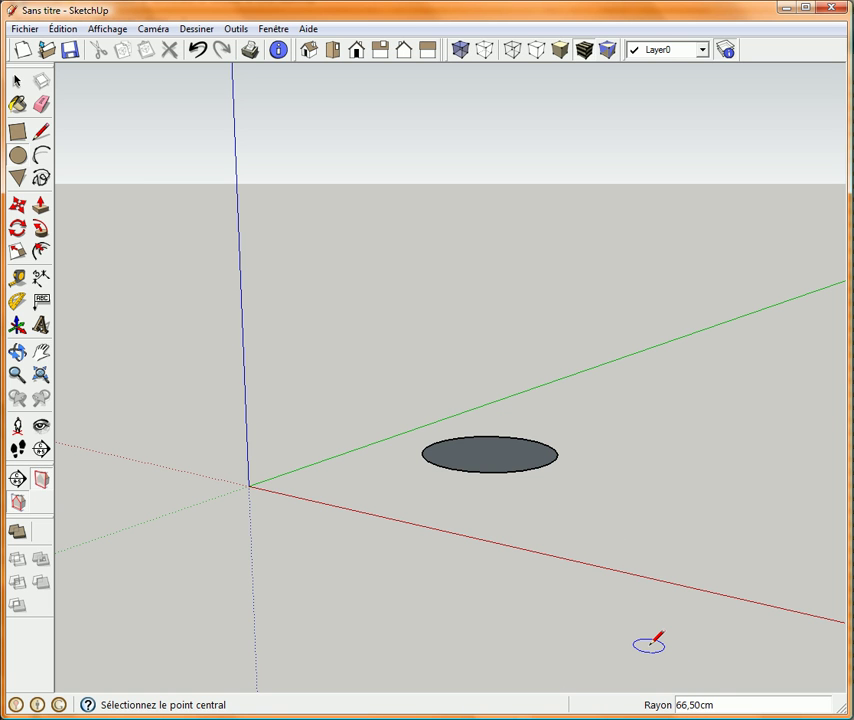
{"action": "type", "text": "50"}
{"action": "key", "text": "Return"}
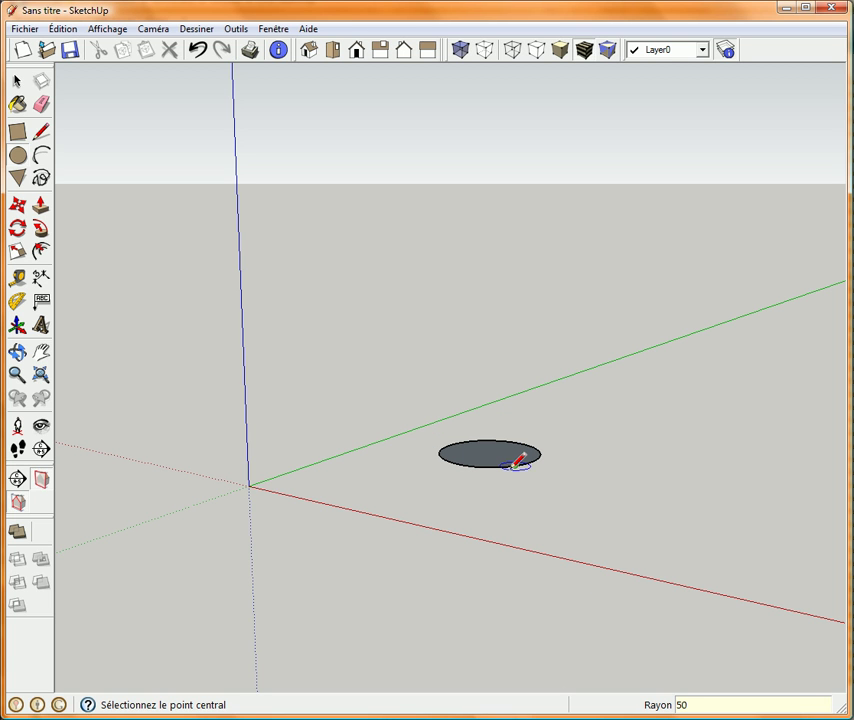
Attach a diameter dimension to the circle's edge, placed above it
{"action": "left_click", "coordinate": [41, 279]}
{"action": "left_click", "coordinate": [505, 450]}
{"action": "left_click", "coordinate": [554, 410]}
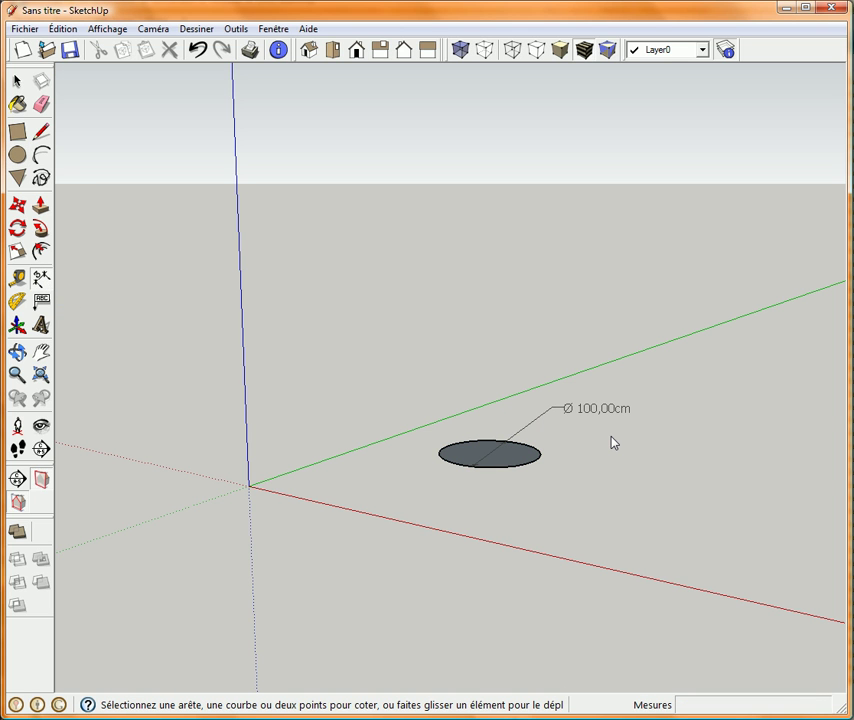
Switch the dimension type to radius (R50,00cm), then back to diameter (Ø 100,00cm)
{"action": "left_click", "coordinate": [603, 408]}
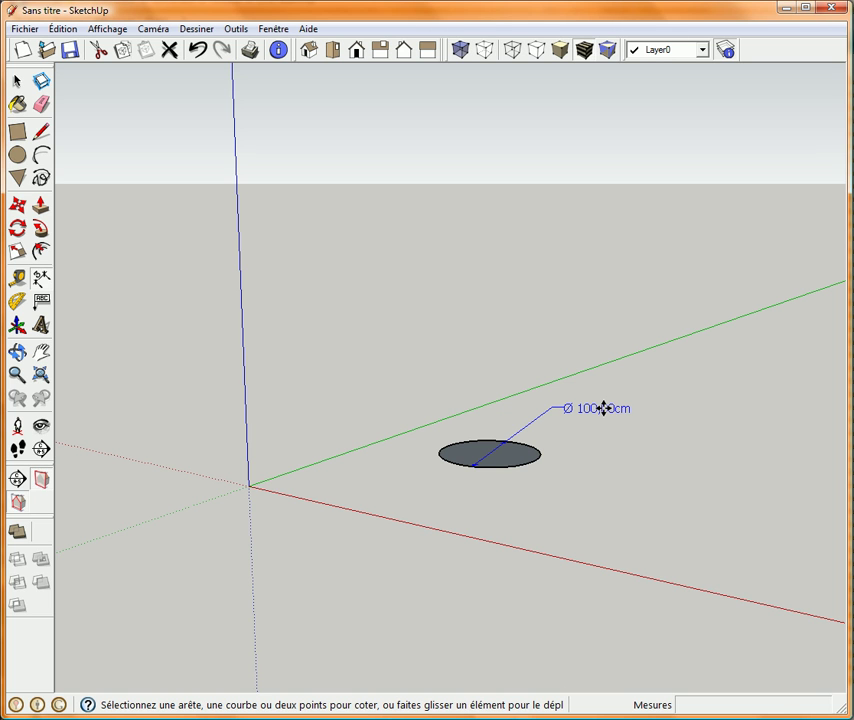
{"action": "right_click", "coordinate": [603, 408]}
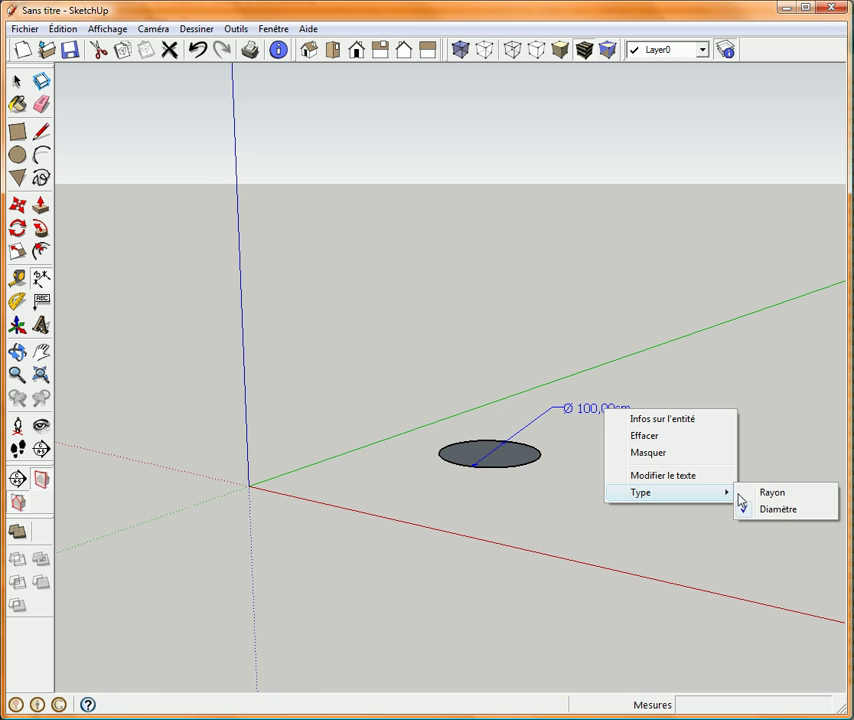
{"action": "left_click", "coordinate": [776, 493]}
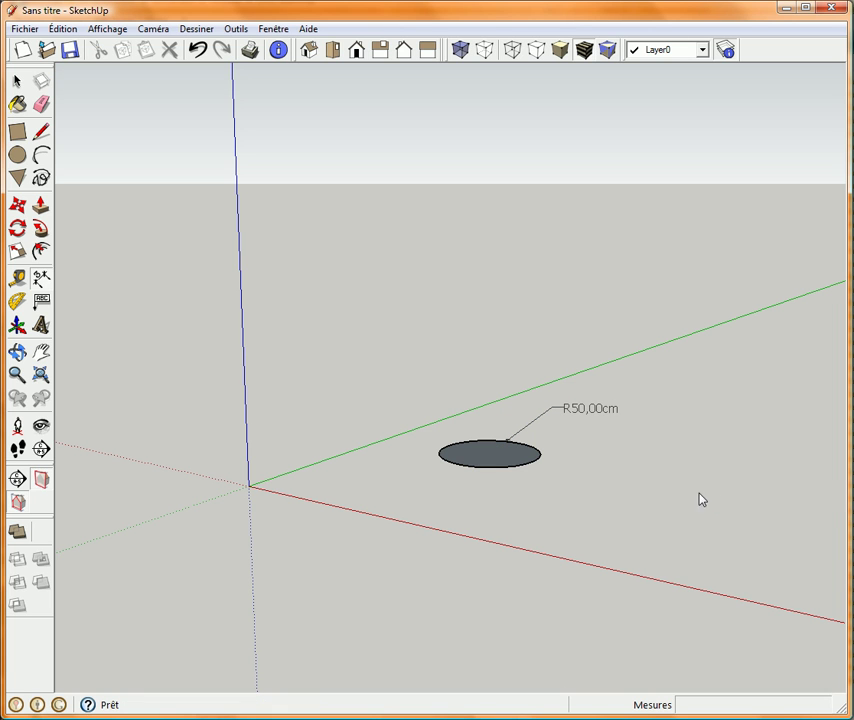
{"action": "left_click", "coordinate": [598, 406]}
{"action": "right_click", "coordinate": [600, 409]}
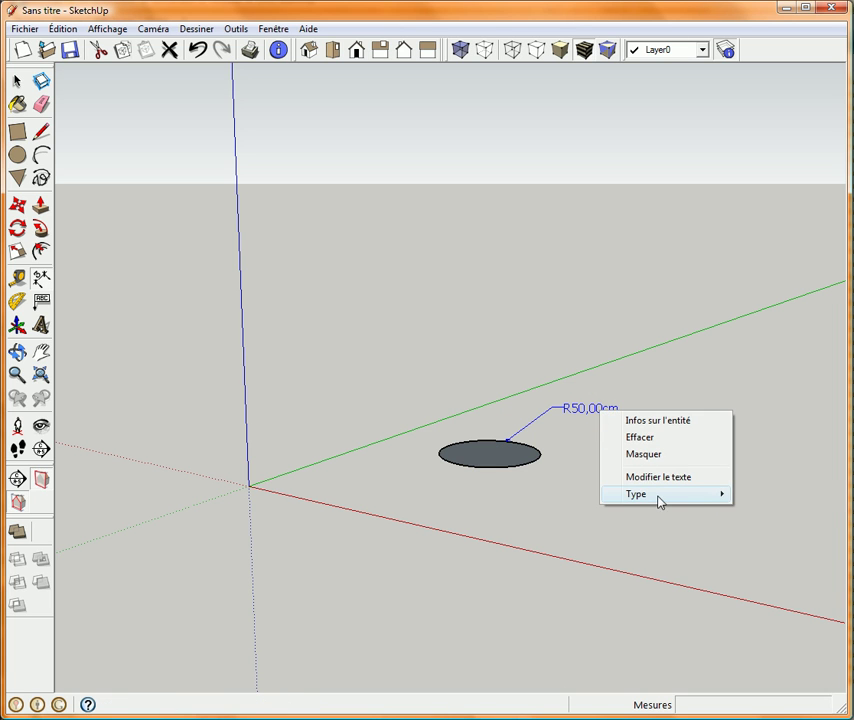
{"action": "left_click", "coordinate": [777, 512]}
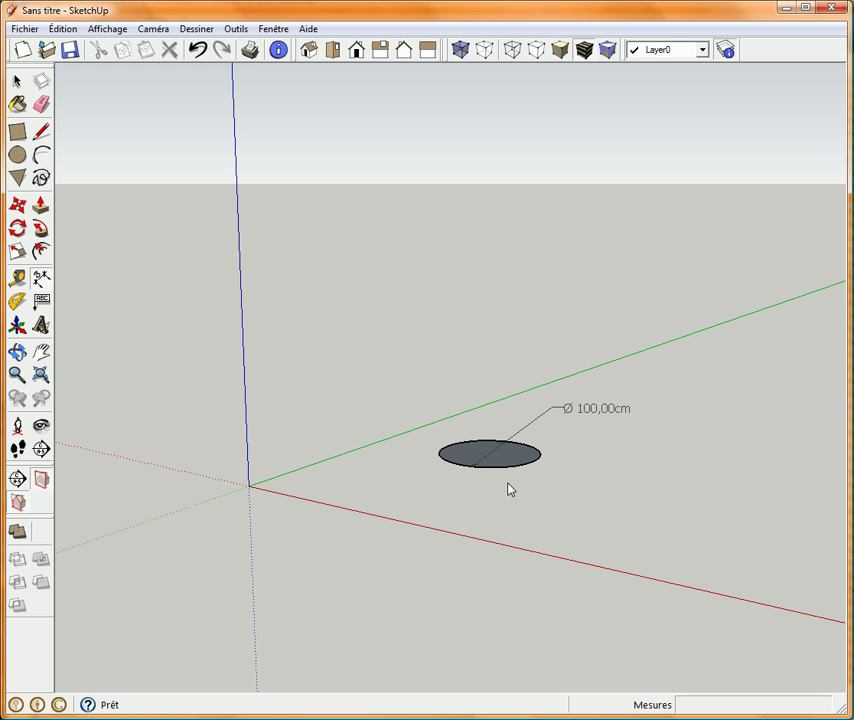
Orbit to look down on the circle, then start a new circle set to 50 sides
{"action": "middle_click_drag", "start_coordinate": [515, 431], "coordinate": [483, 425]}
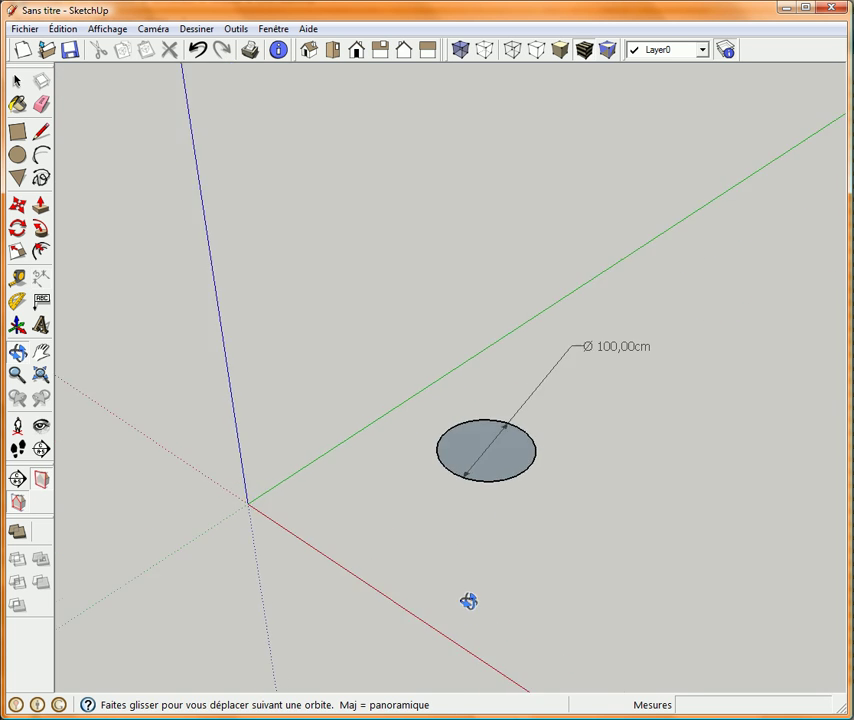
{"action": "scroll", "coordinate": [483, 425], "scroll_direction": "up", "scroll_amount": 2}
{"action": "scroll", "coordinate": [499, 457], "scroll_direction": "up", "scroll_amount": 2}
{"action": "scroll", "coordinate": [486, 501], "scroll_direction": "up", "scroll_amount": 3}
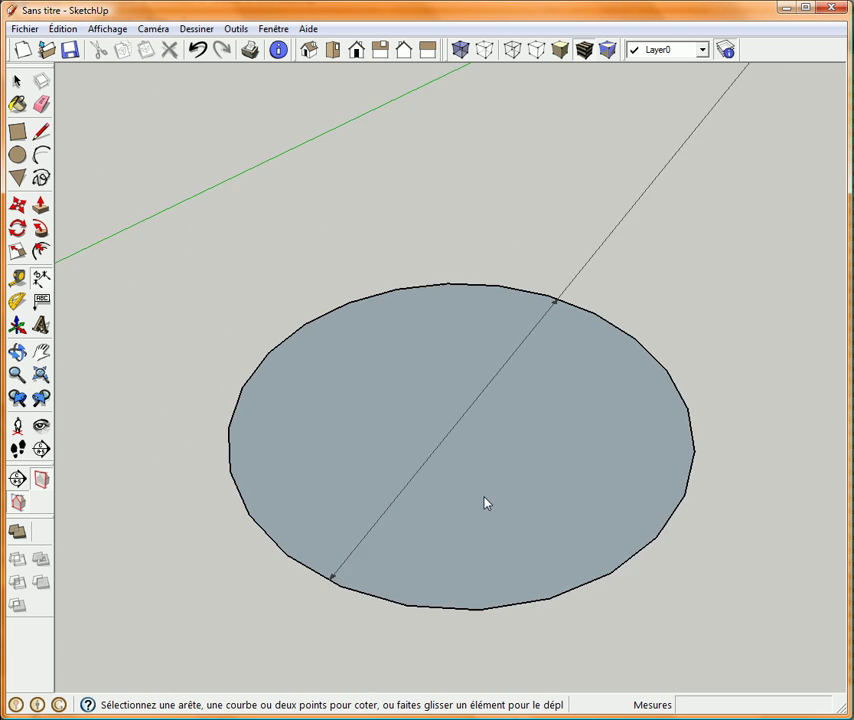
{"action": "scroll", "coordinate": [484, 503], "scroll_direction": "up", "scroll_amount": 2}
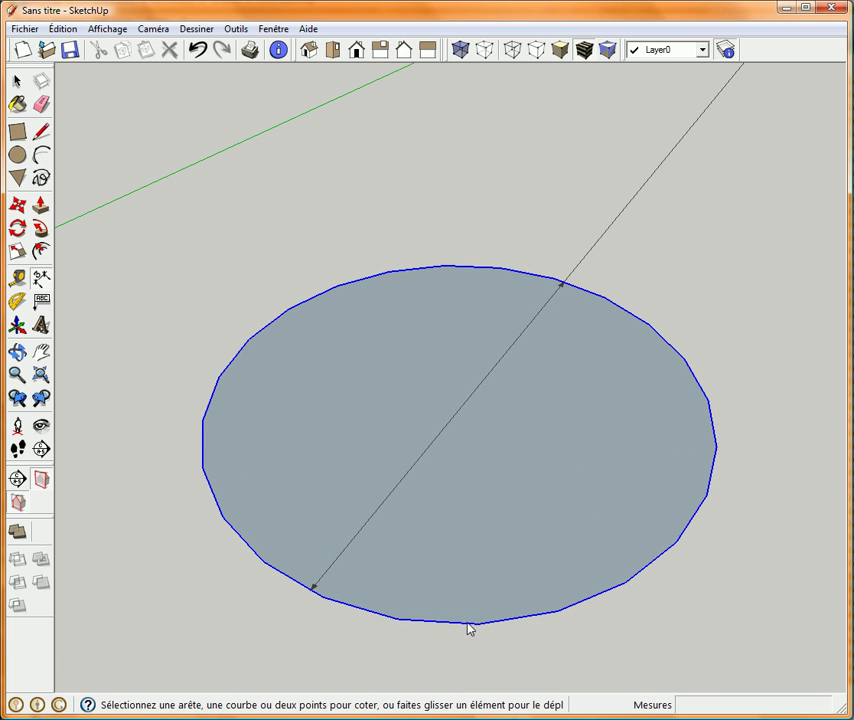
{"action": "scroll", "coordinate": [684, 587], "scroll_direction": "down", "scroll_amount": 2}
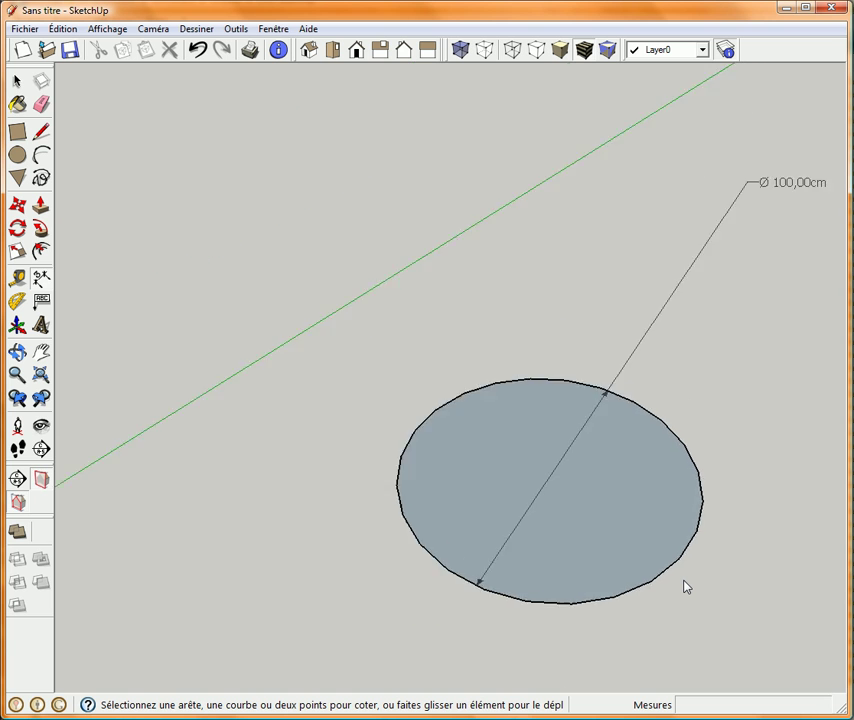
{"action": "scroll", "coordinate": [684, 587], "scroll_direction": "down", "scroll_amount": 2}
{"action": "scroll", "coordinate": [684, 587], "scroll_direction": "down", "scroll_amount": 2}
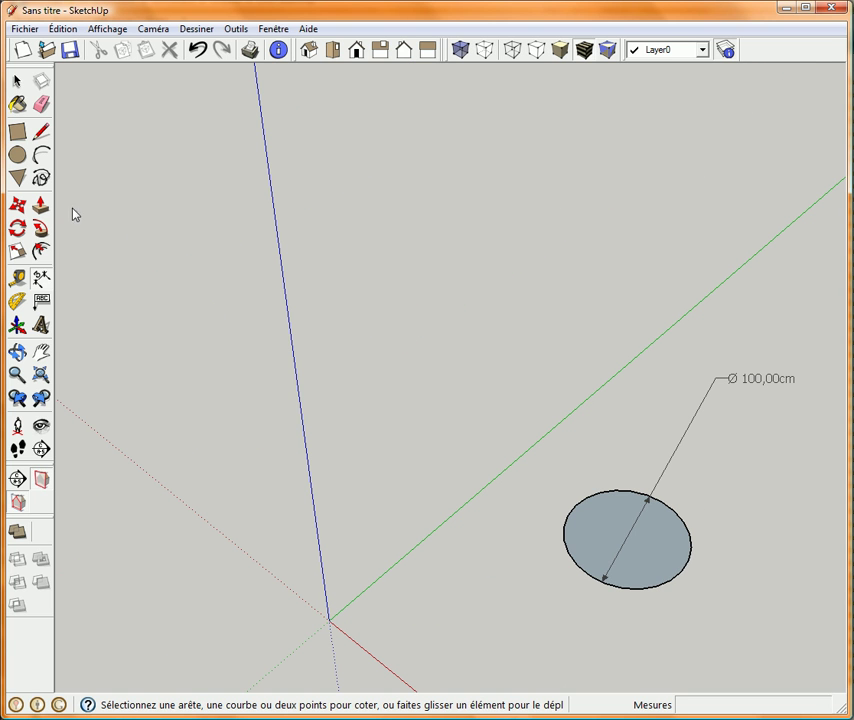
{"action": "left_click", "coordinate": [17, 155]}
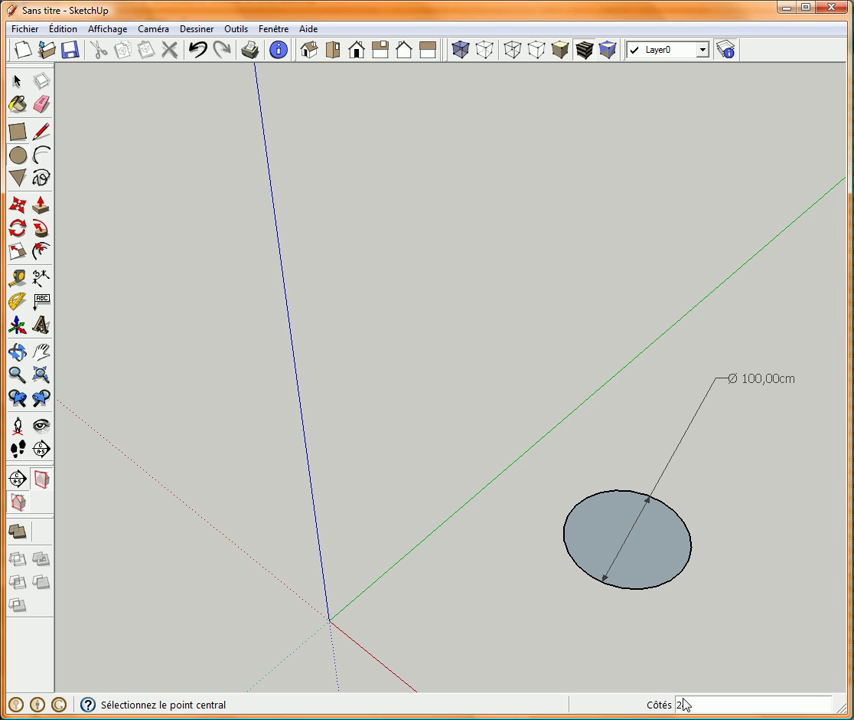
{"action": "type", "text": "50"}
Draw a 54,70 cm-radius circle on the green axis, then reframe the view on both circles
{"action": "left_click", "coordinate": [496, 467]}
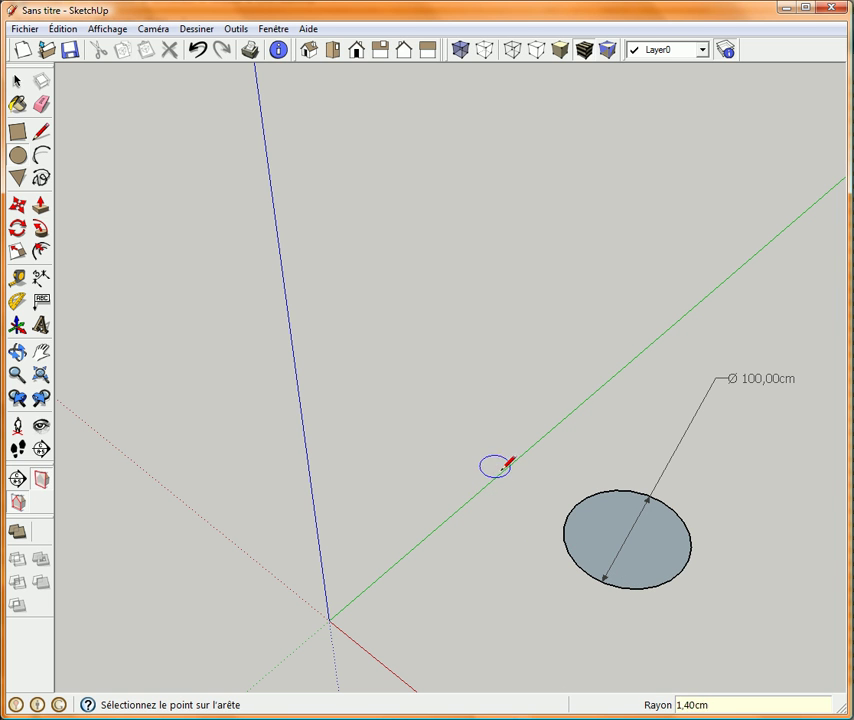
{"action": "left_click", "coordinate": [556, 487]}
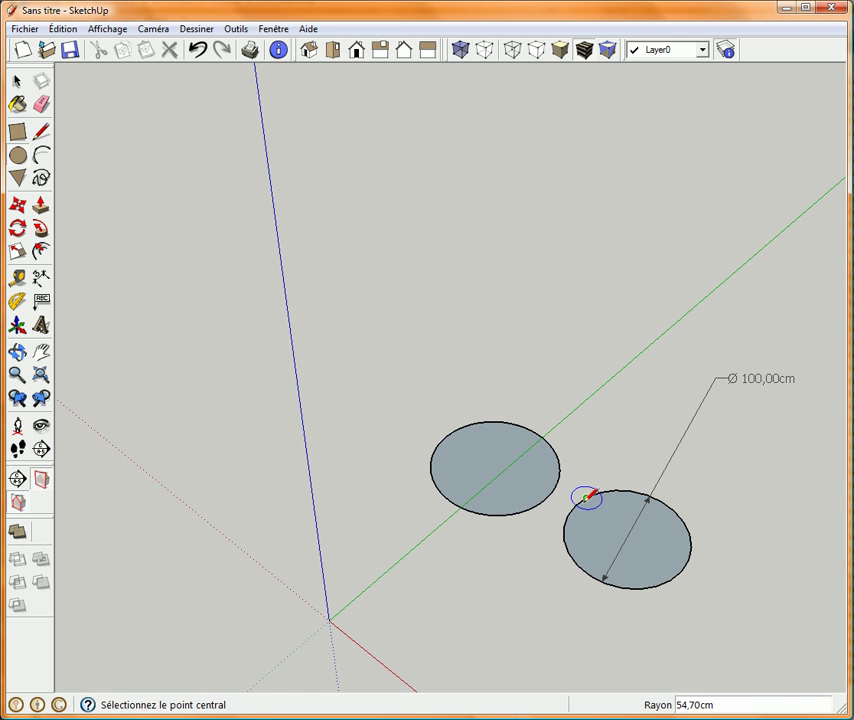
{"action": "scroll", "coordinate": [572, 492], "scroll_direction": "up", "scroll_amount": 1}
{"action": "scroll", "coordinate": [572, 492], "scroll_direction": "up", "scroll_amount": 1}
{"action": "scroll", "coordinate": [575, 491], "scroll_direction": "up", "scroll_amount": 2}
{"action": "scroll", "coordinate": [575, 493], "scroll_direction": "up", "scroll_amount": 2}
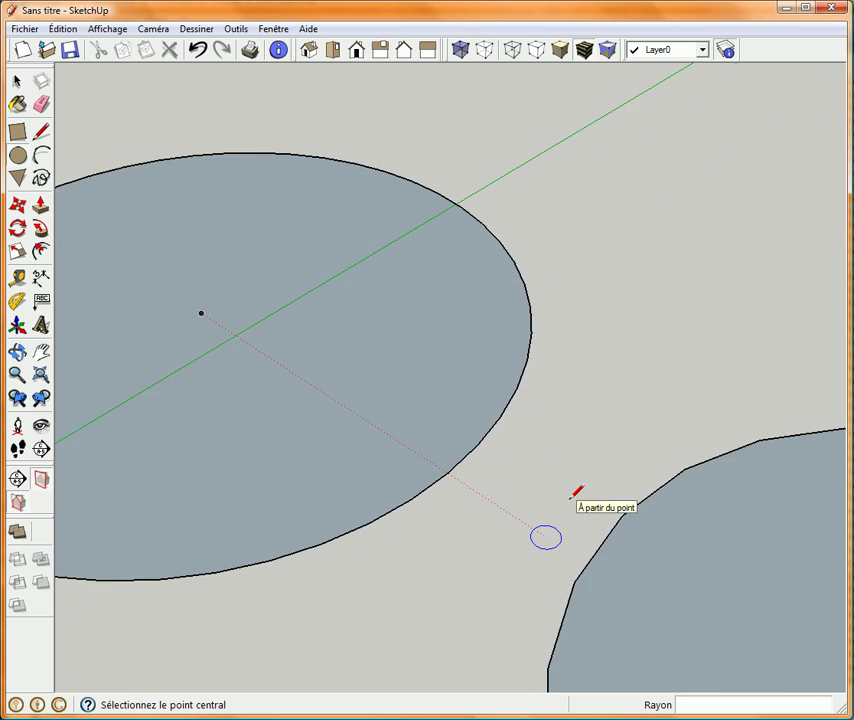
{"action": "scroll", "coordinate": [576, 496], "scroll_direction": "up", "scroll_amount": 1}
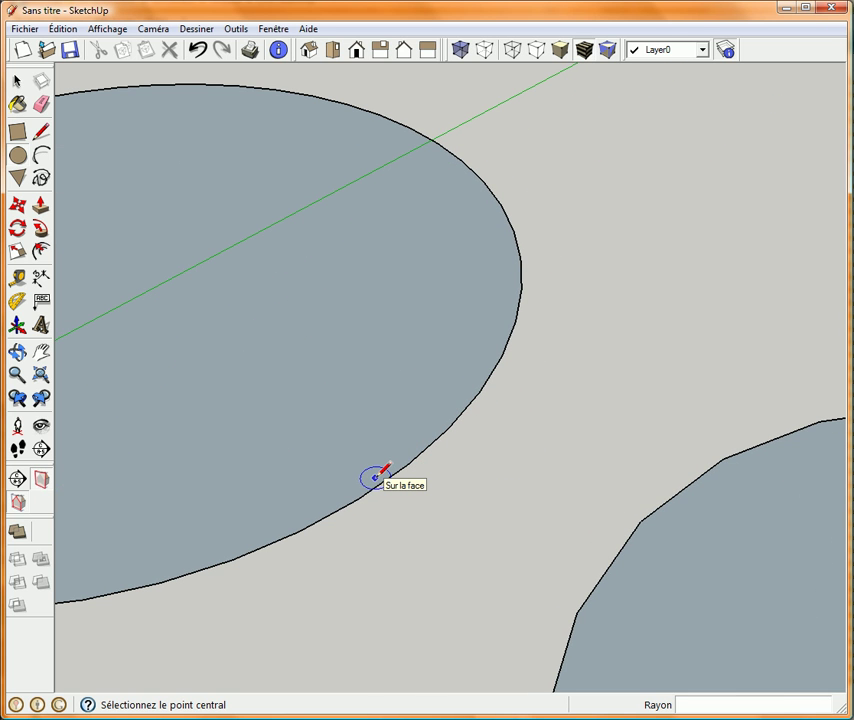
{"action": "scroll", "coordinate": [402, 433], "scroll_direction": "down", "scroll_amount": 2}
{"action": "scroll", "coordinate": [383, 443], "scroll_direction": "down", "scroll_amount": 2}
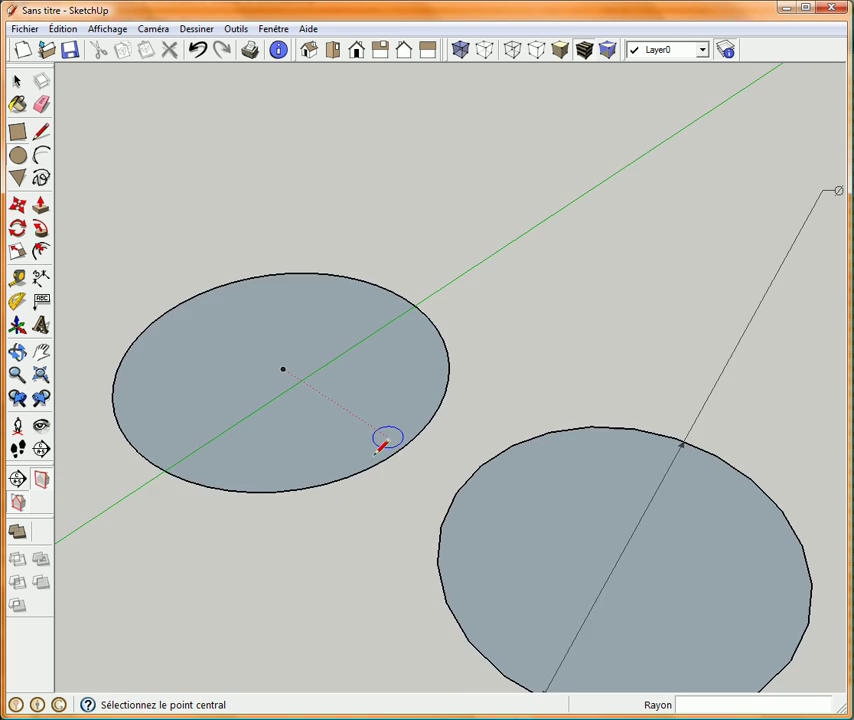
{"action": "scroll", "coordinate": [378, 470], "scroll_direction": "down", "scroll_amount": 2}
{"action": "scroll", "coordinate": [368, 502], "scroll_direction": "down", "scroll_amount": 1}
{"action": "middle_click_drag", "start_coordinate": [358, 515], "coordinate": [396, 463], "text": "shift"}
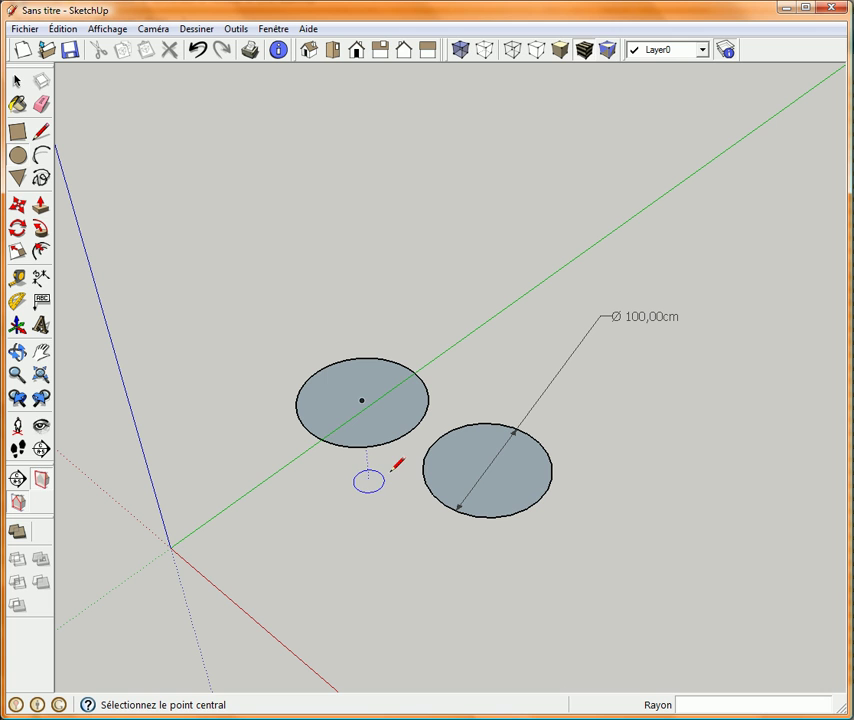
Draw a small circle, then a larger 24-segment circle of 93,10 cm radius on the green axis
{"action": "left_click", "coordinate": [449, 297]}
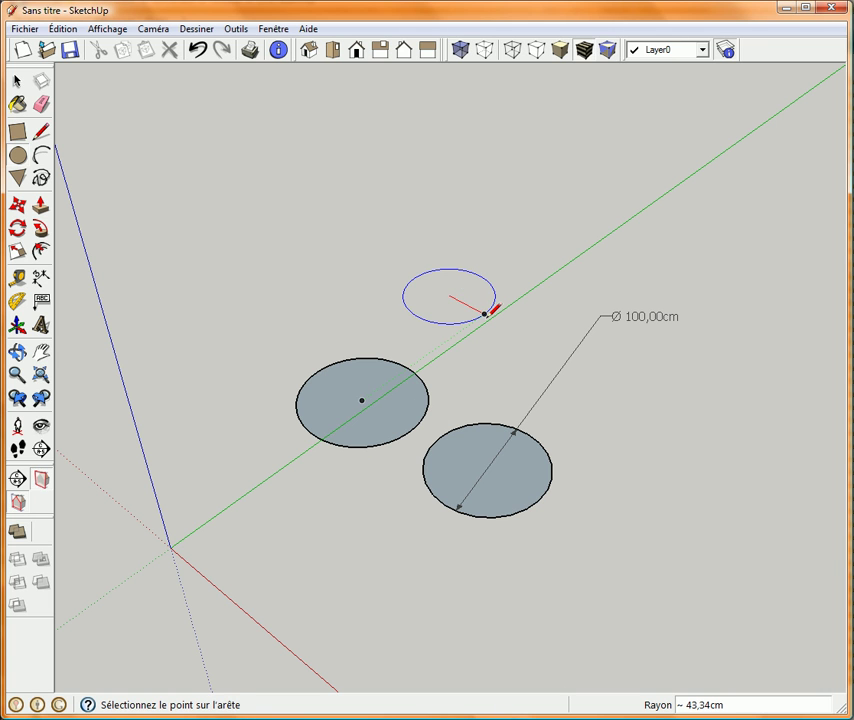
{"action": "left_click", "coordinate": [485, 314]}
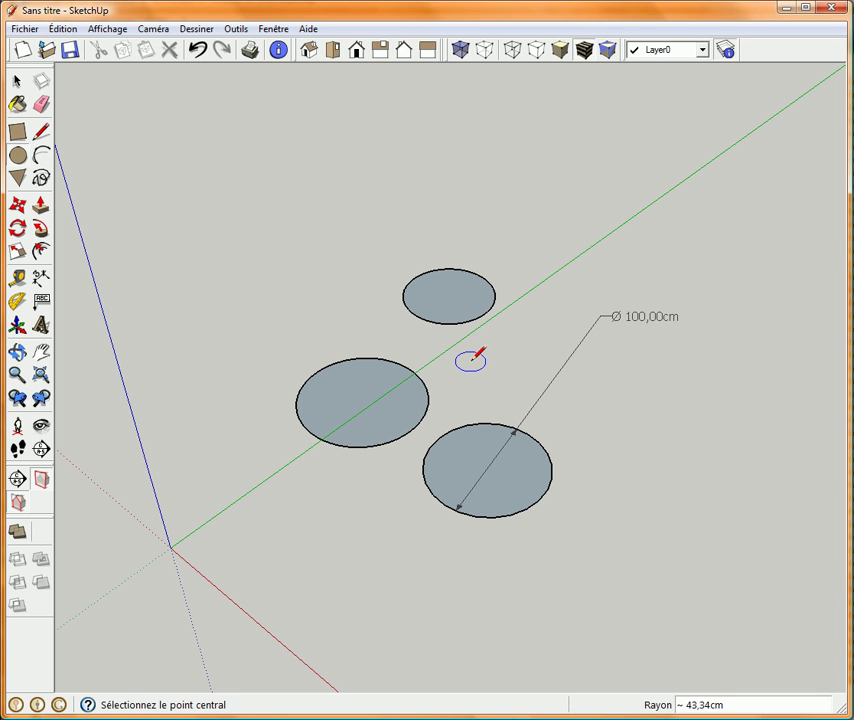
{"action": "type", "text": "24s"}
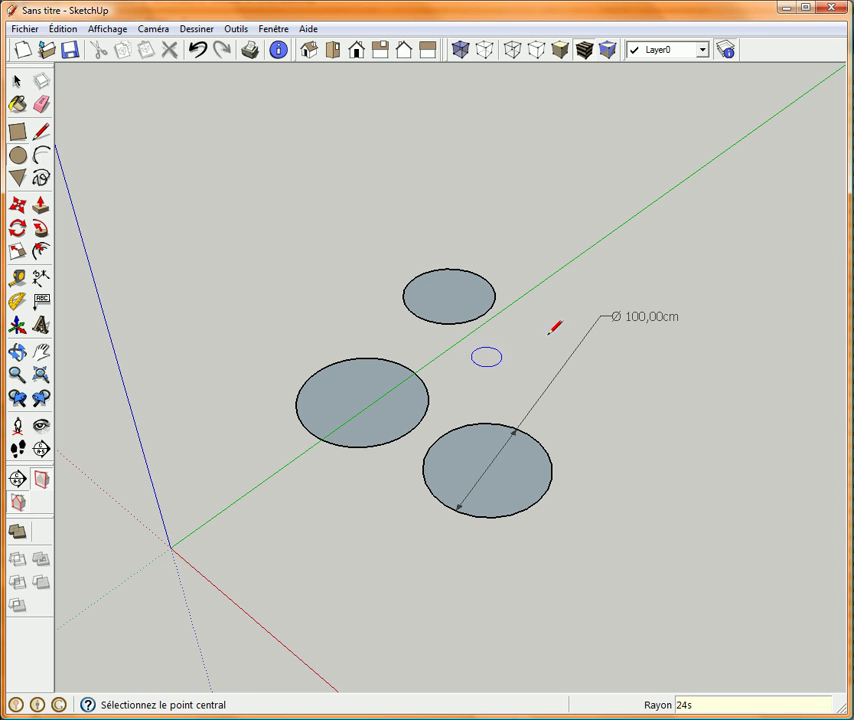
{"action": "left_click", "coordinate": [576, 249]}
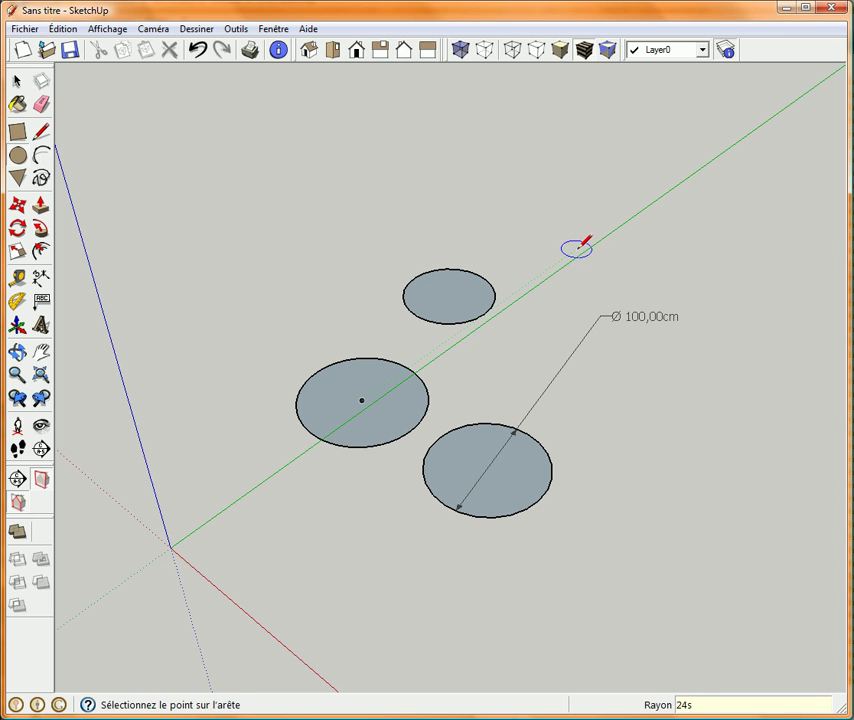
{"action": "left_click", "coordinate": [662, 281]}
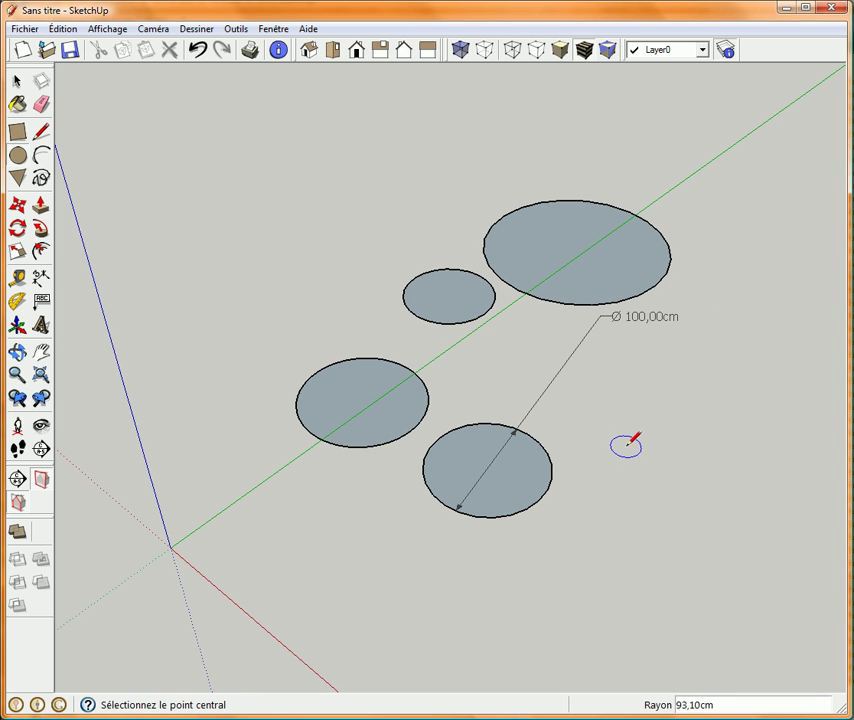
Rebuild the large circle with 4 sides, then with 3 sides as a triangle
{"action": "type", "text": "4s"}
{"action": "key", "text": "Return"}
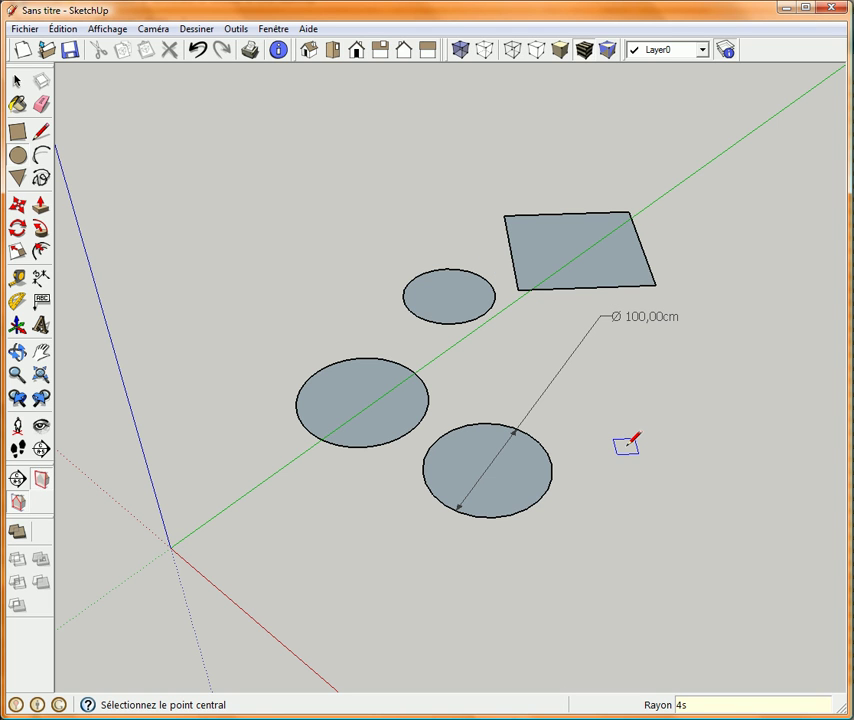
{"action": "type", "text": "3s"}
{"action": "key", "text": "Return"}
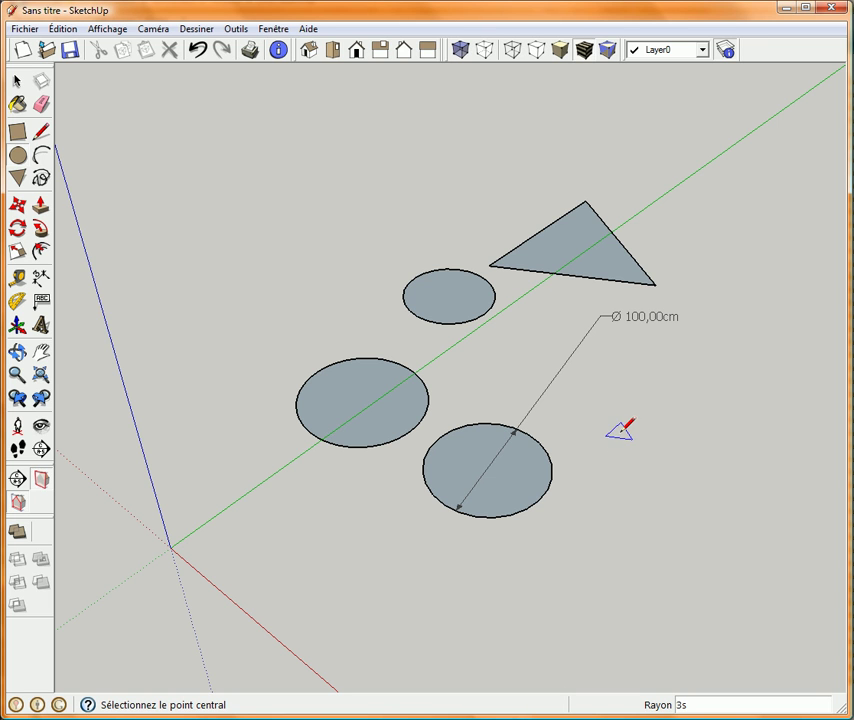
{"action": "left_click", "coordinate": [41, 133]}
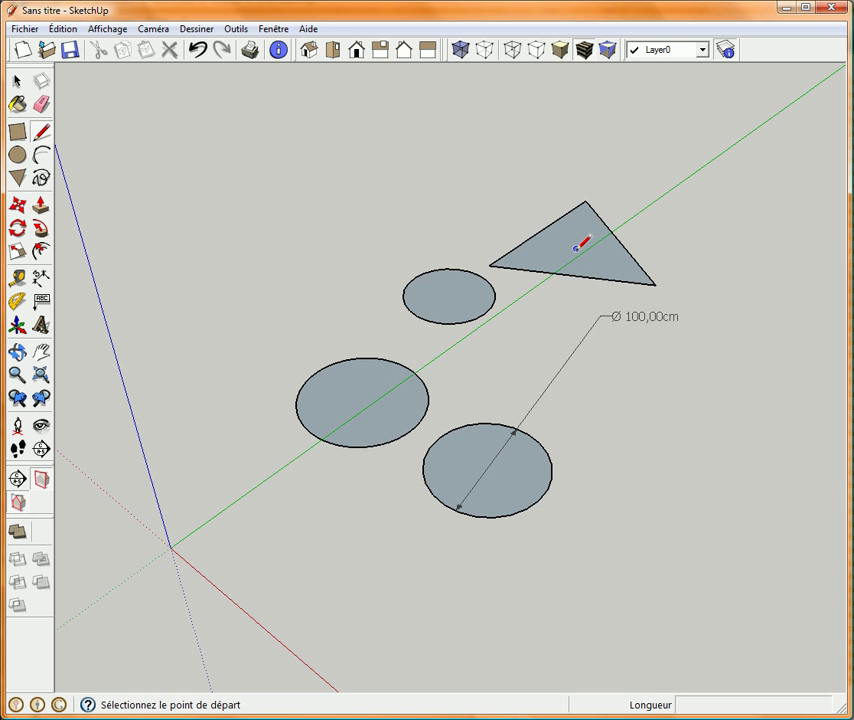
Draw a line from the triangle's centre out past its top corner
{"action": "left_click", "coordinate": [576, 248]}
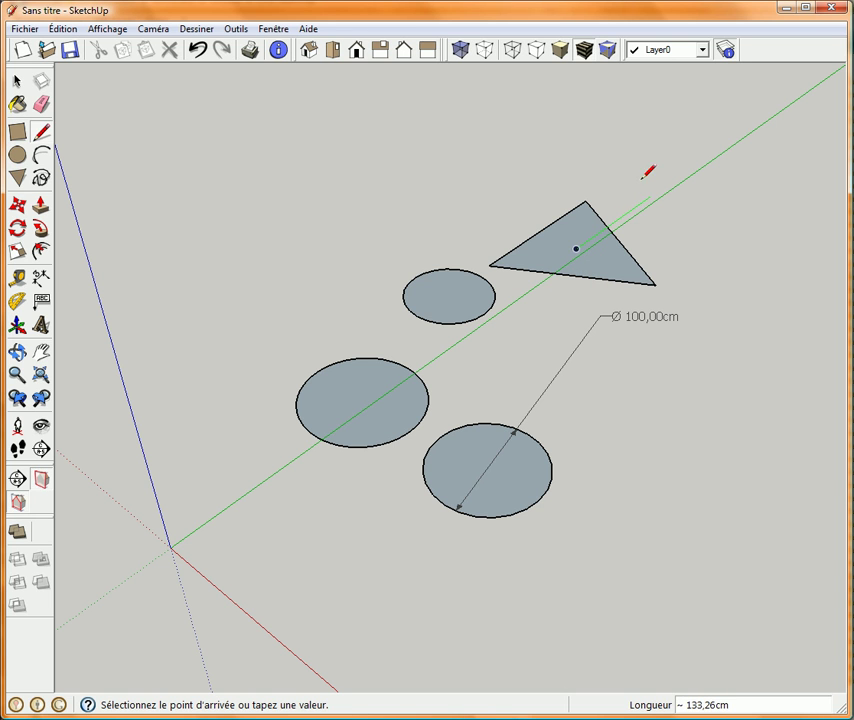
{"action": "left_click", "coordinate": [628, 162]}
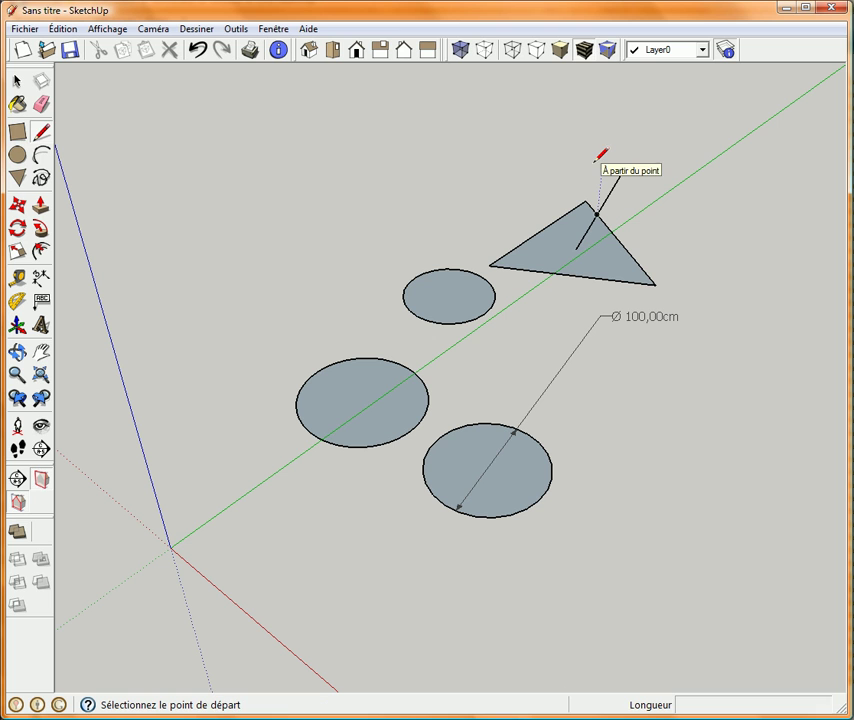
{"action": "left_click", "coordinate": [17, 177]}
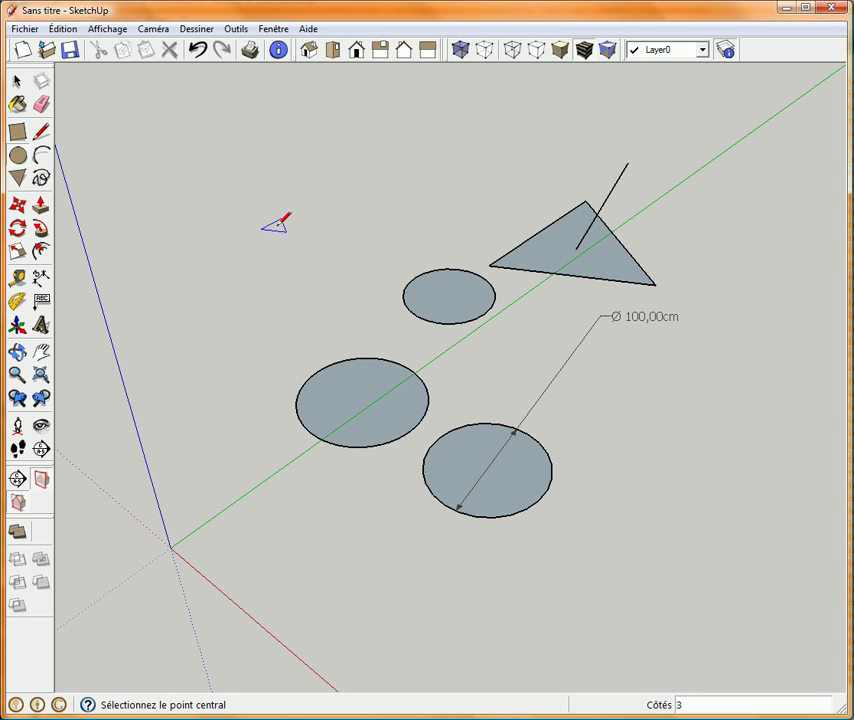
Draw a 24-sided polygon of 59,70 cm radius at the upper left of the ground
{"action": "type", "text": "24"}
{"action": "key", "text": "Return"}
{"action": "left_click", "coordinate": [276, 233]}
{"action": "left_click", "coordinate": [318, 255]}
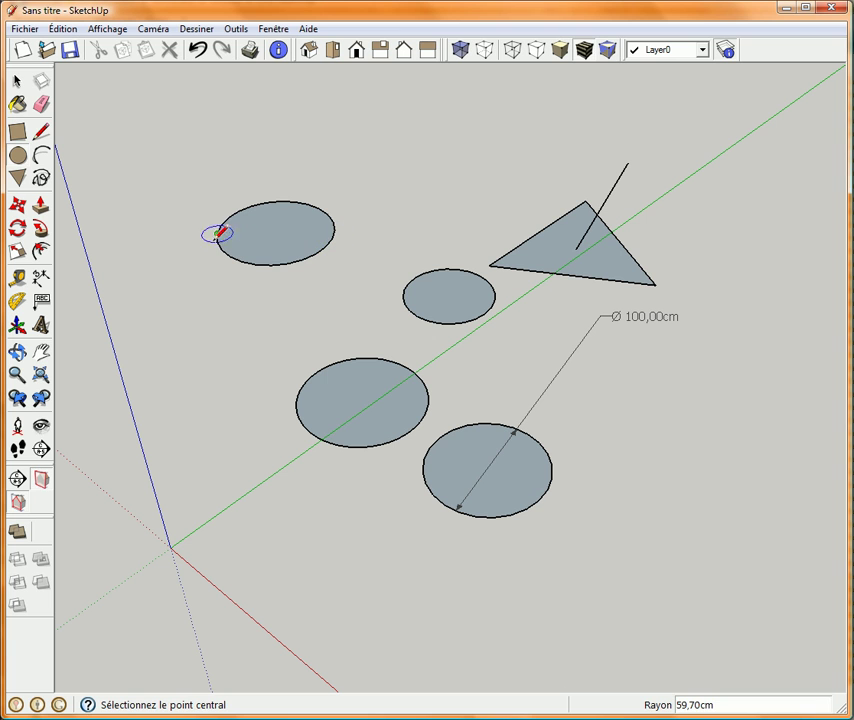
{"action": "key", "text": "space"}
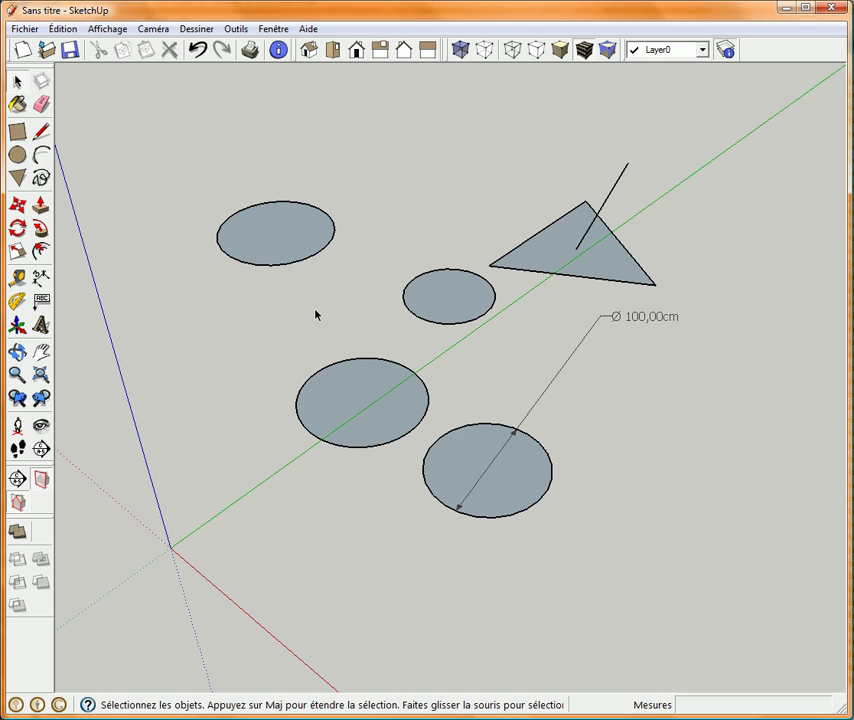
In the small circle's Entity Info, try segment counts 3 and 4, ending at 24
{"action": "right_click", "coordinate": [471, 325]}
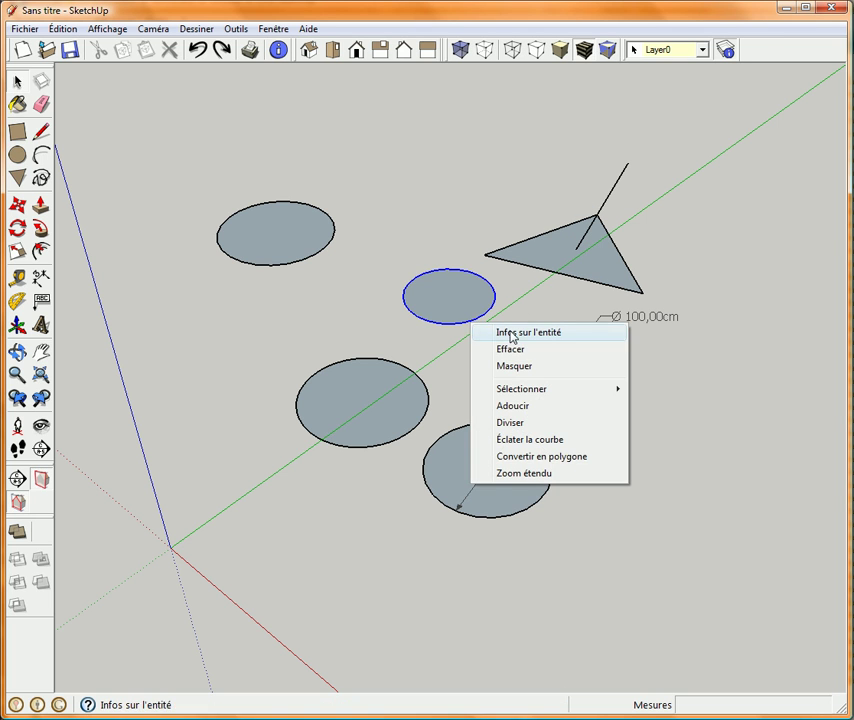
{"action": "left_click", "coordinate": [511, 334]}
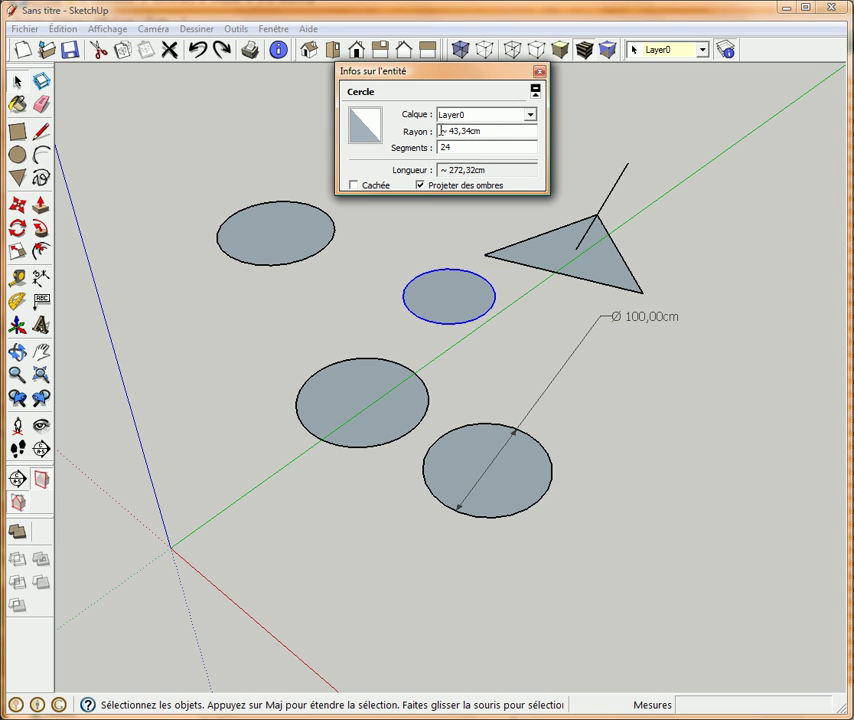
{"action": "double_click", "coordinate": [459, 147]}
{"action": "type", "text": "3"}
{"action": "key", "text": "Return"}
{"action": "key", "text": "BackSpace"}
{"action": "type", "text": "4"}
{"action": "key", "text": "Return"}
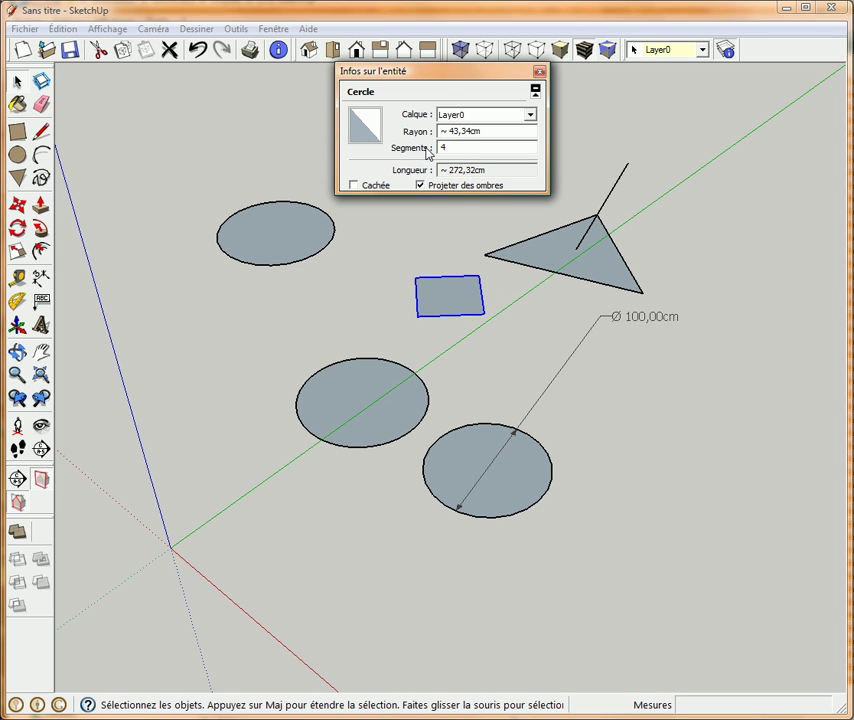
{"action": "key", "text": "BackSpace"}
{"action": "type", "text": "24"}
{"action": "key", "text": "Return"}
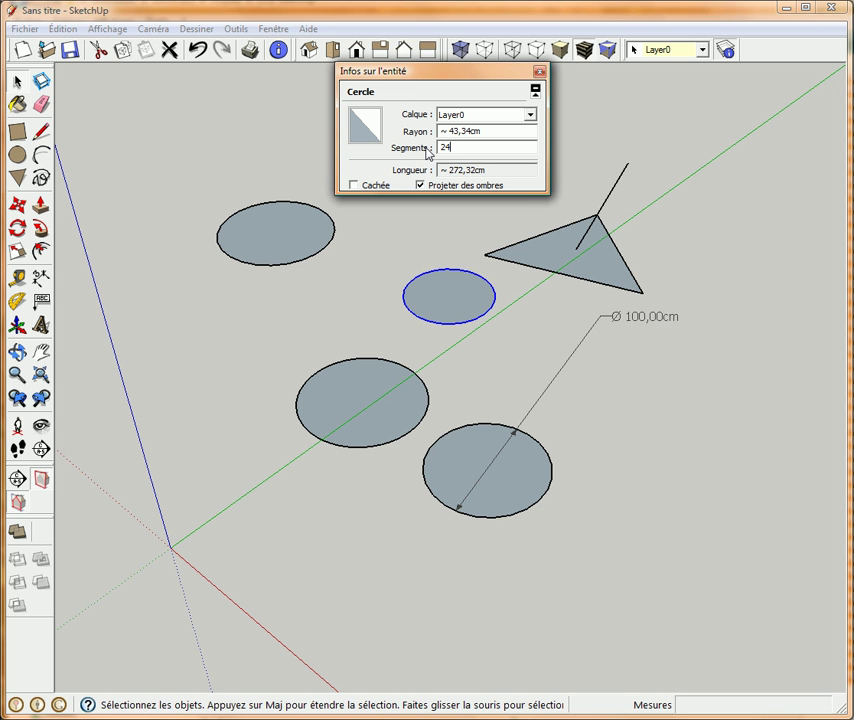
Set the circle's radius to 100 cm in Entity Info
{"action": "left_click", "coordinate": [494, 132]}
{"action": "type", "text": "100"}
{"action": "key", "text": "Return"}
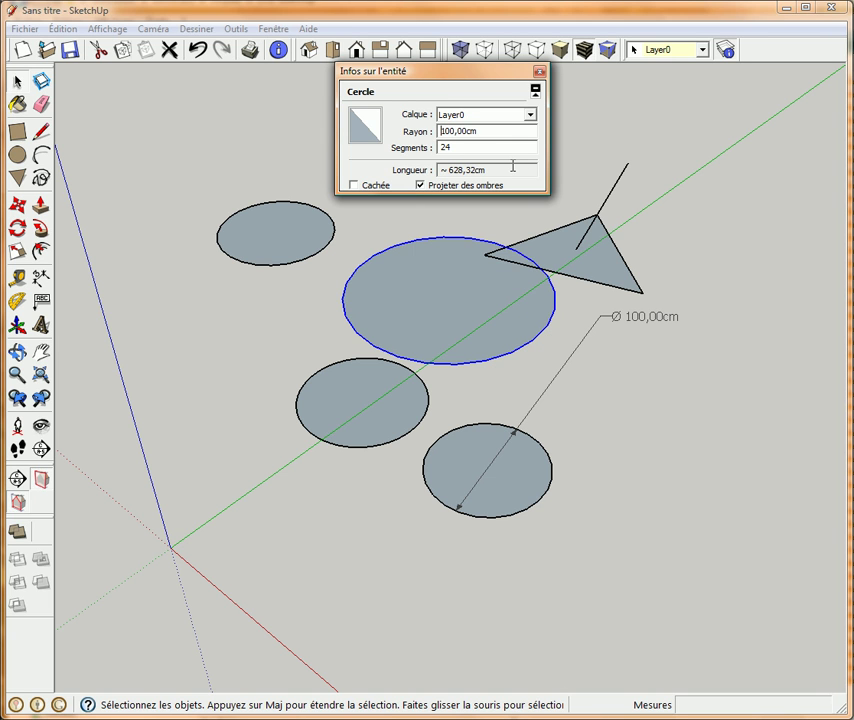
Add a Ø 200,00cm diameter dimension to the right of the enlarged circle
{"action": "left_click", "coordinate": [41, 281]}
{"action": "left_click", "coordinate": [523, 351]}
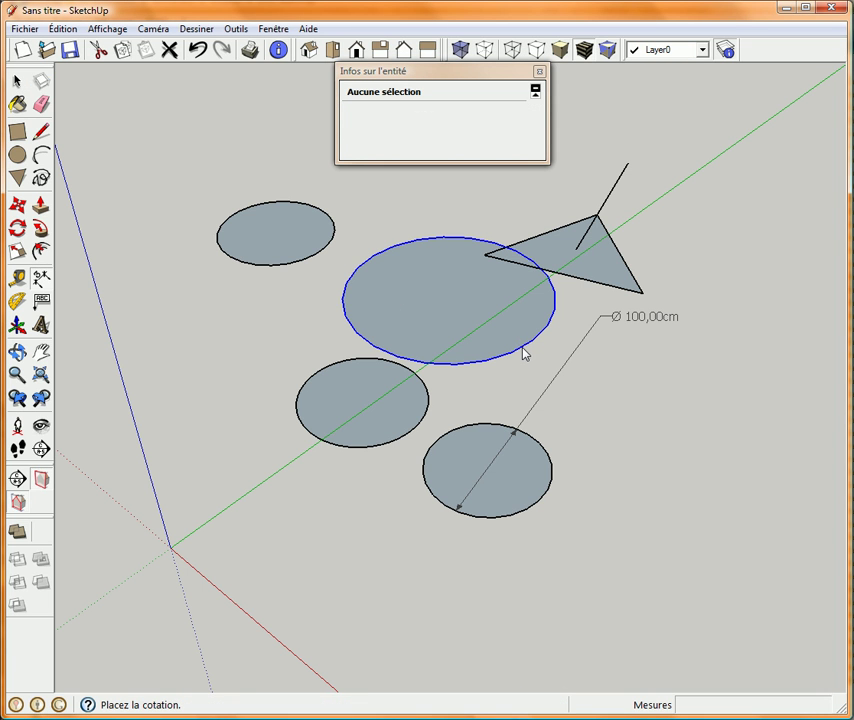
{"action": "left_click", "coordinate": [612, 391]}
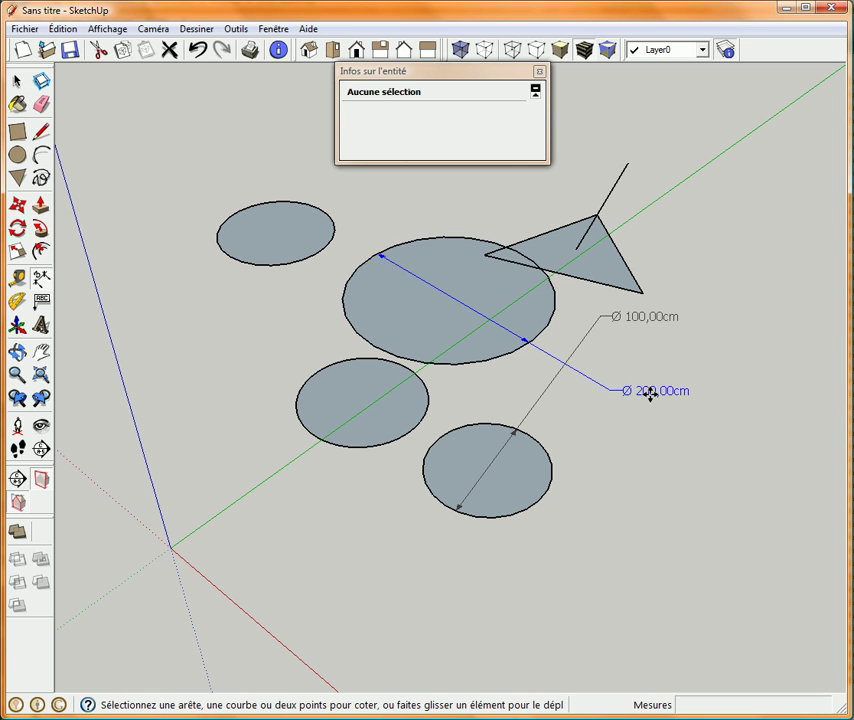